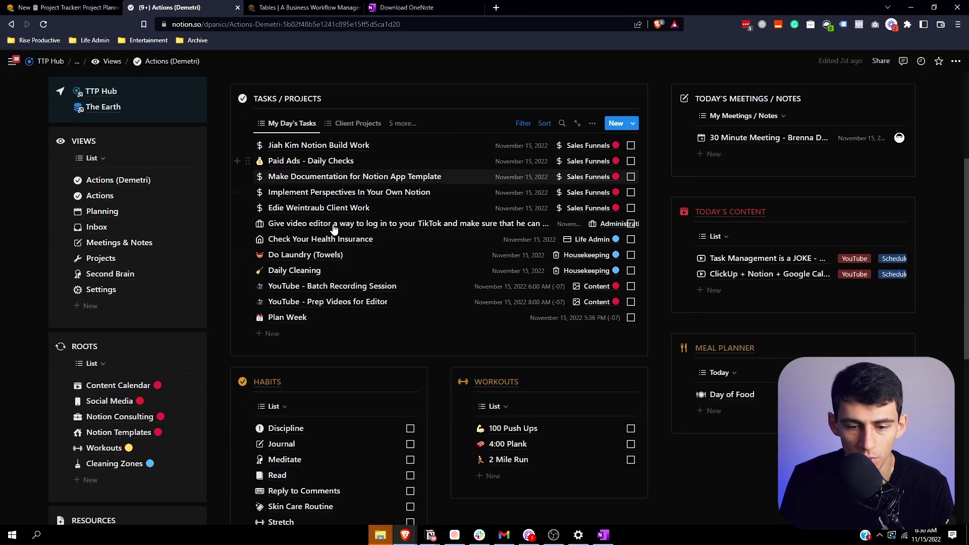
# Step: Open Notion's Planning calendar, scroll through it, and view another dashboard page
pyautogui.click(113, 209)
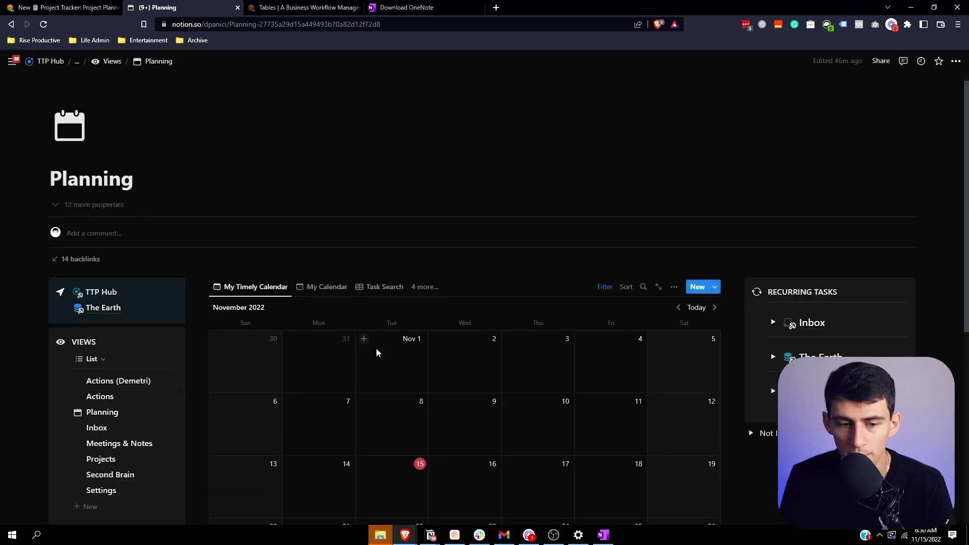
pyautogui.scroll(-3, 379, 350)
pyautogui.moveTo(59, 283)
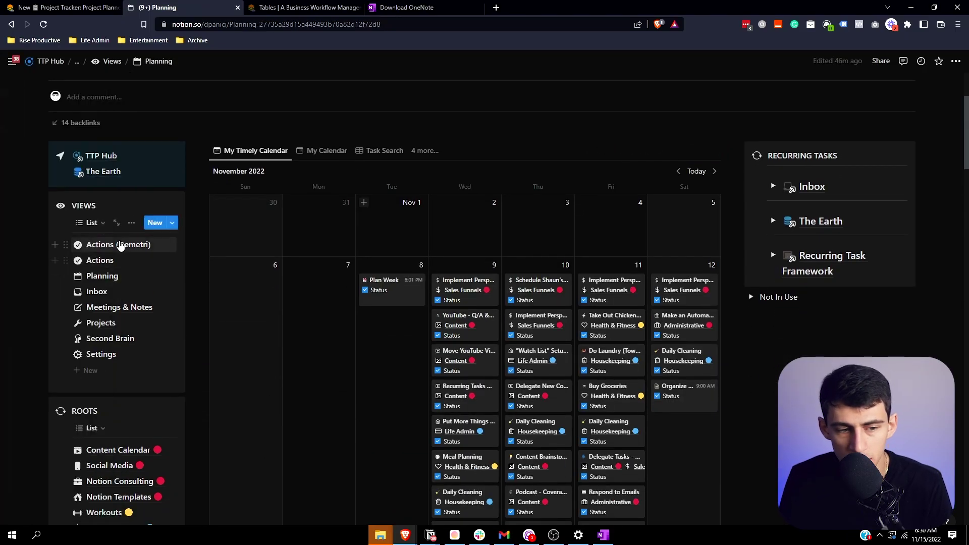
pyautogui.click(124, 245)
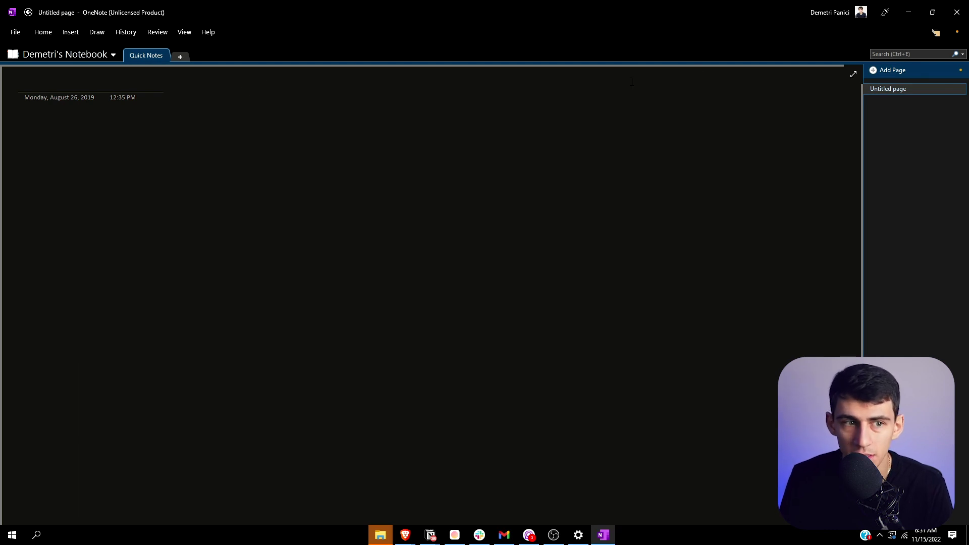
# Step: Add New Section 1 with a page and create a new section group from the section's menu
pyautogui.click(68, 57)
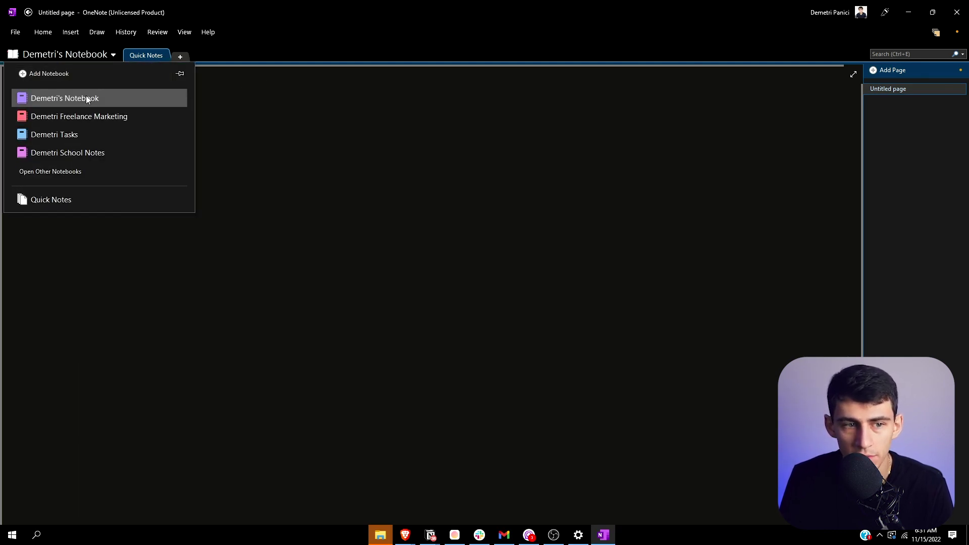
pyautogui.click(180, 58)
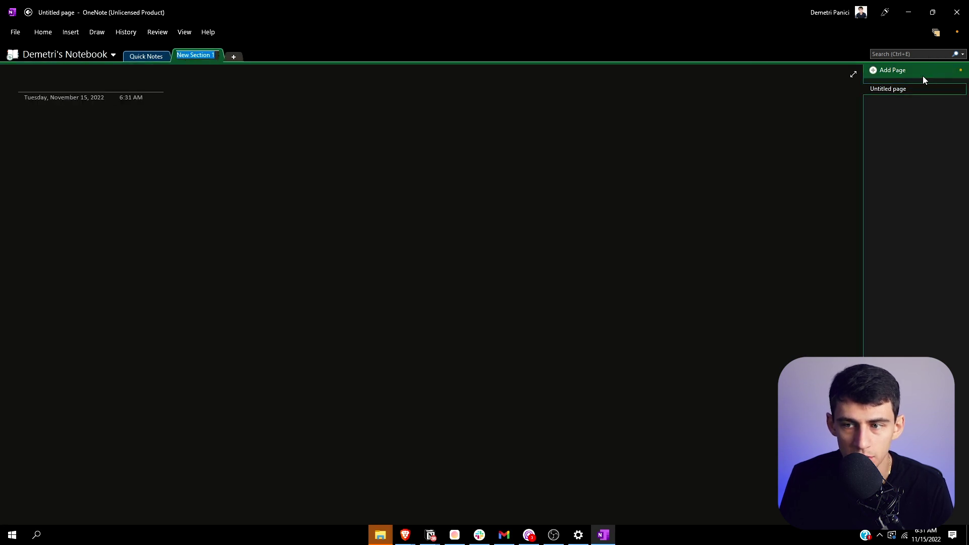
pyautogui.click(897, 73)
pyautogui.rightClick(917, 91)
pyautogui.rightClick(204, 56)
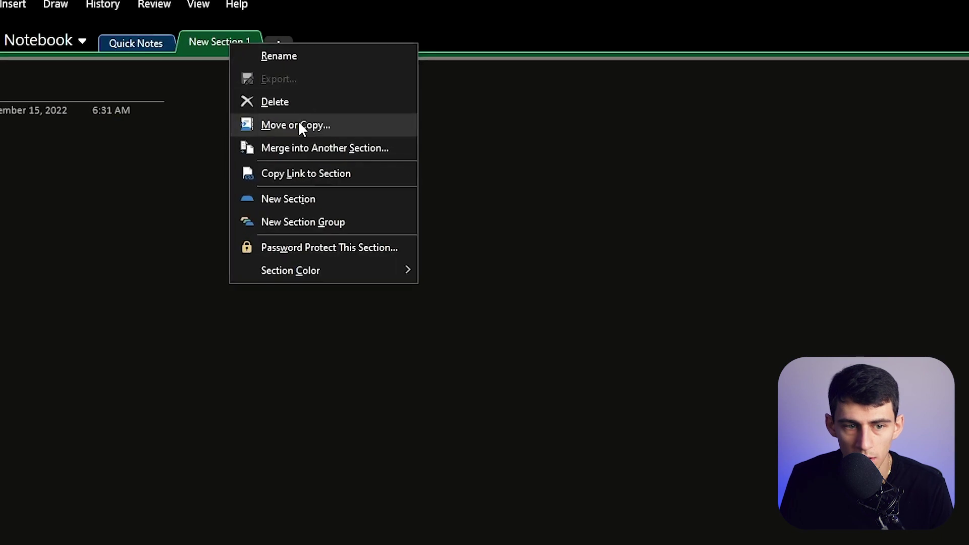
pyautogui.click(303, 222)
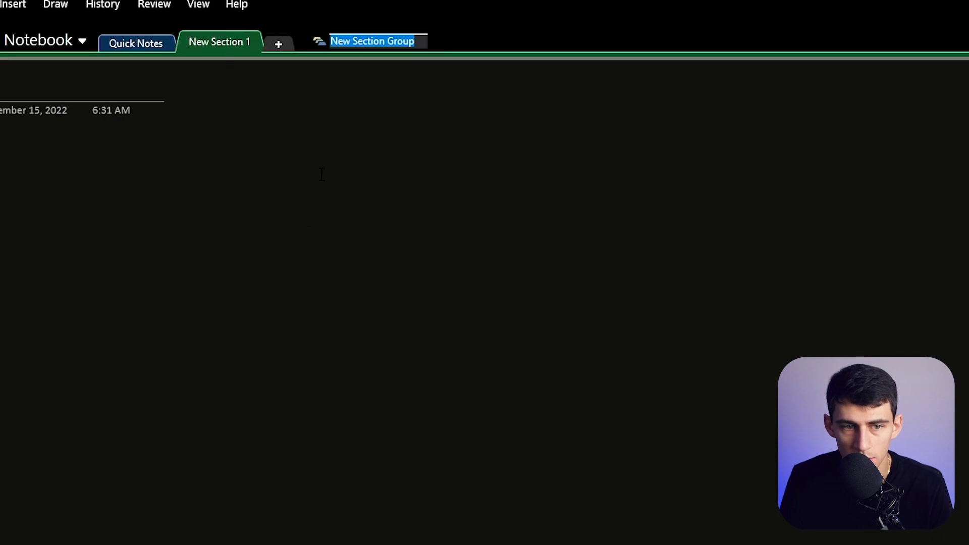
# Step: Confirm the section group holding New Section 1, check it, then return to Quick Notes
pyautogui.click(366, 44)
pyautogui.click(366, 43)
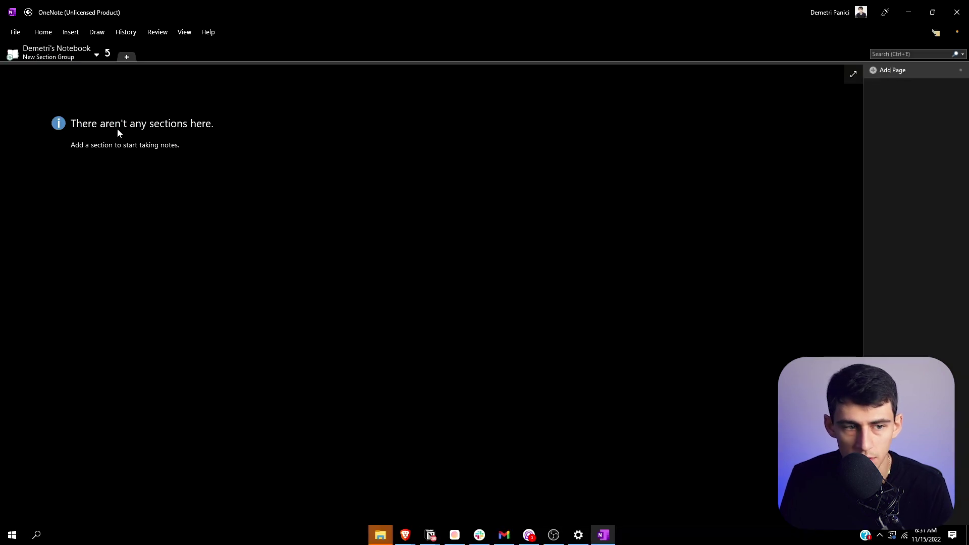
pyautogui.click(72, 43)
pyautogui.click(286, 56)
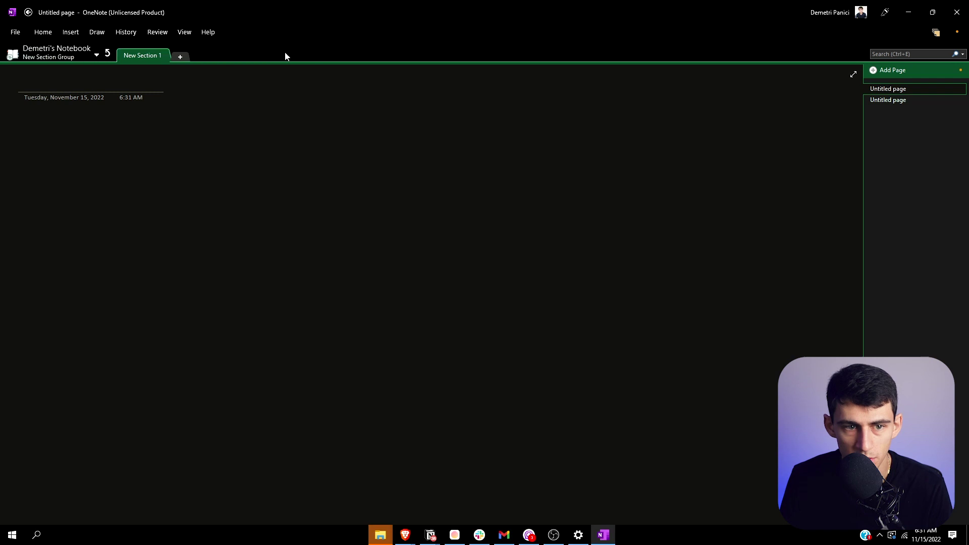
pyautogui.click(112, 55)
pyautogui.click(238, 55)
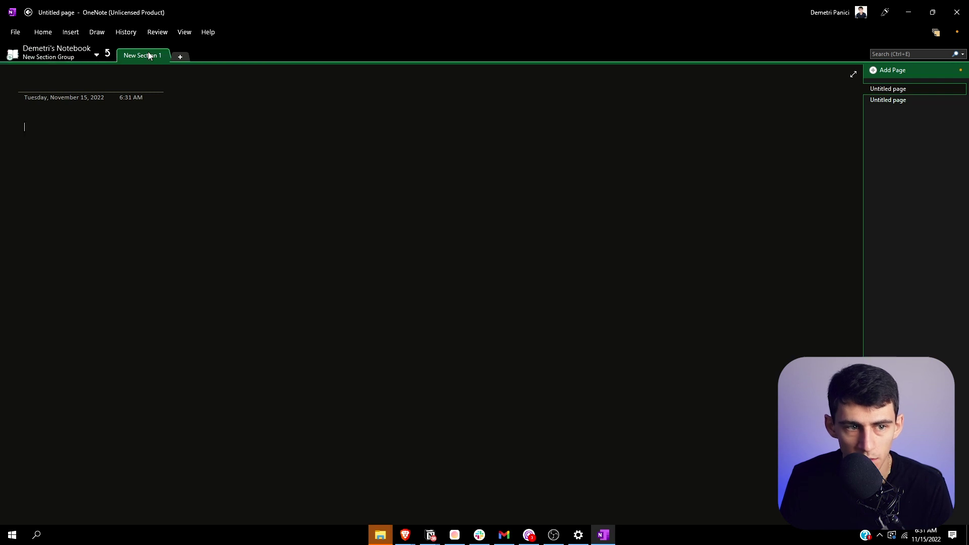
pyautogui.click(108, 53)
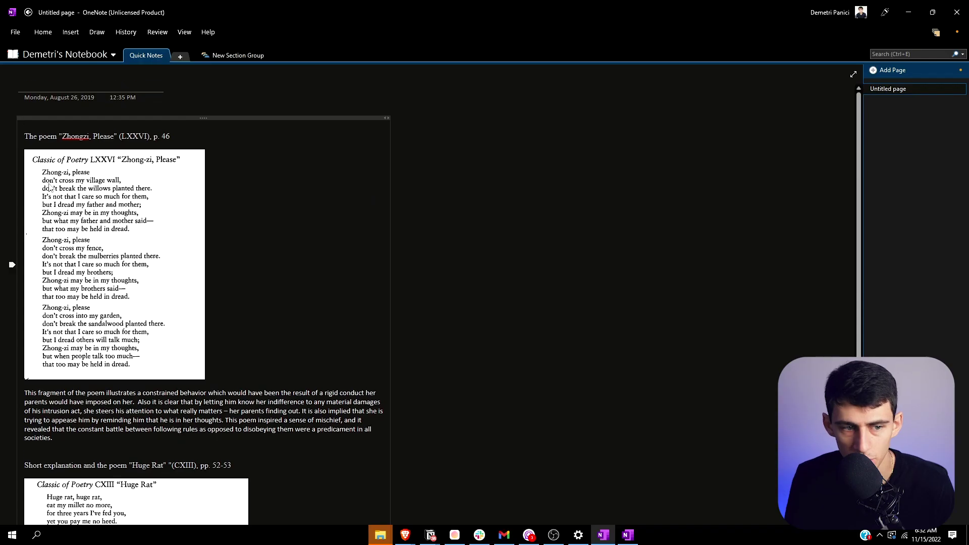
# Step: Scroll up and down through the Zhongzi, Please and Huge Rat poem notes
pyautogui.scroll(-3, 272, 149)
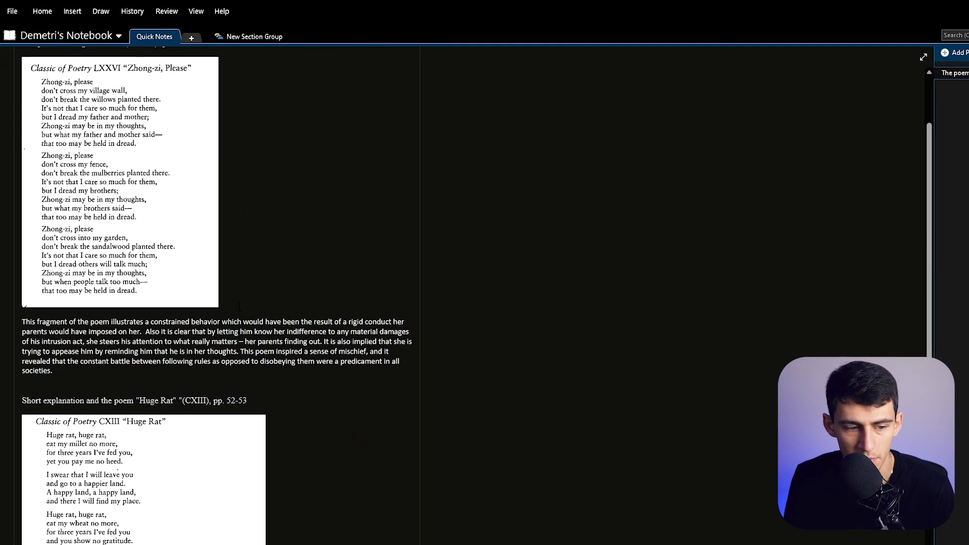
pyautogui.scroll(2, 159, 209)
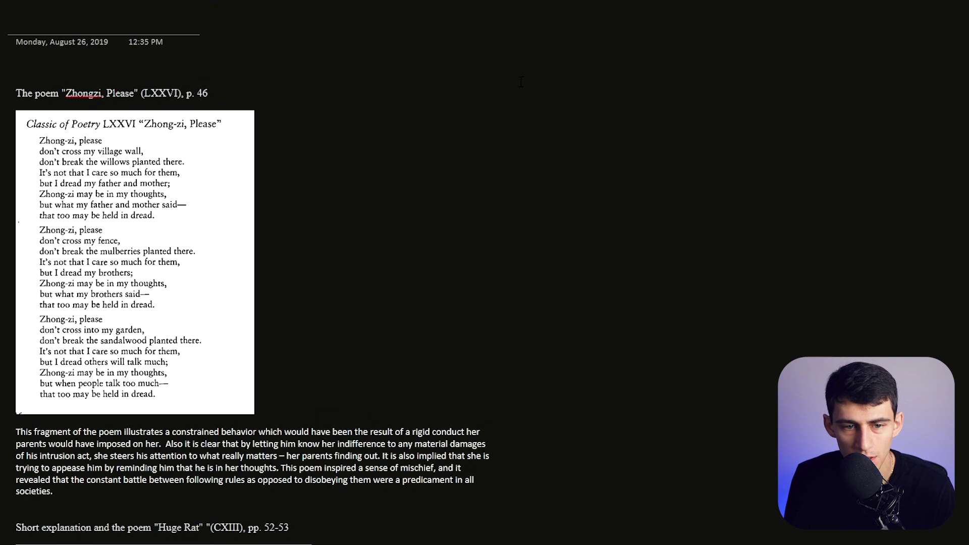
pyautogui.scroll(-7, 197, 224)
pyautogui.scroll(7, 327, 139)
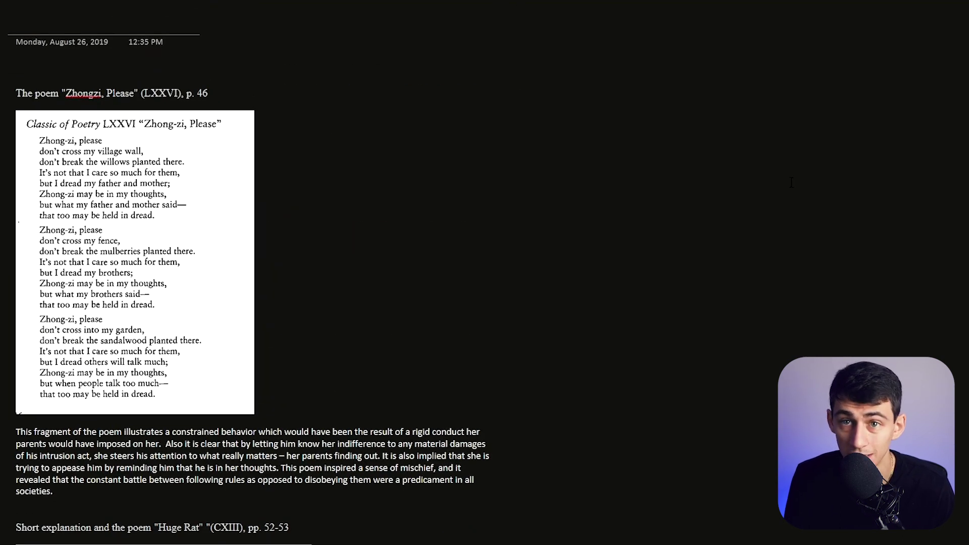
pyautogui.scroll(-1, 833, 283)
pyautogui.scroll(1, 803, 237)
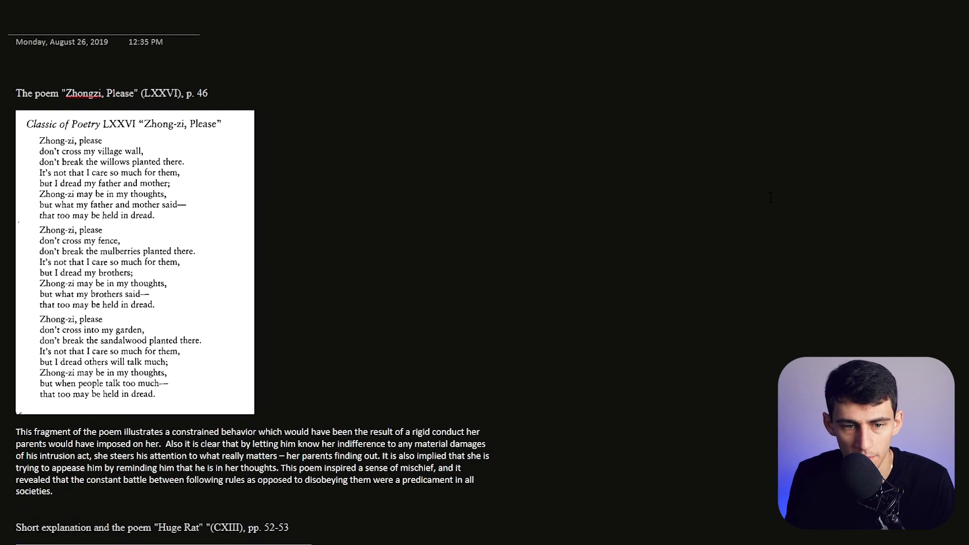
pyautogui.write('/to')
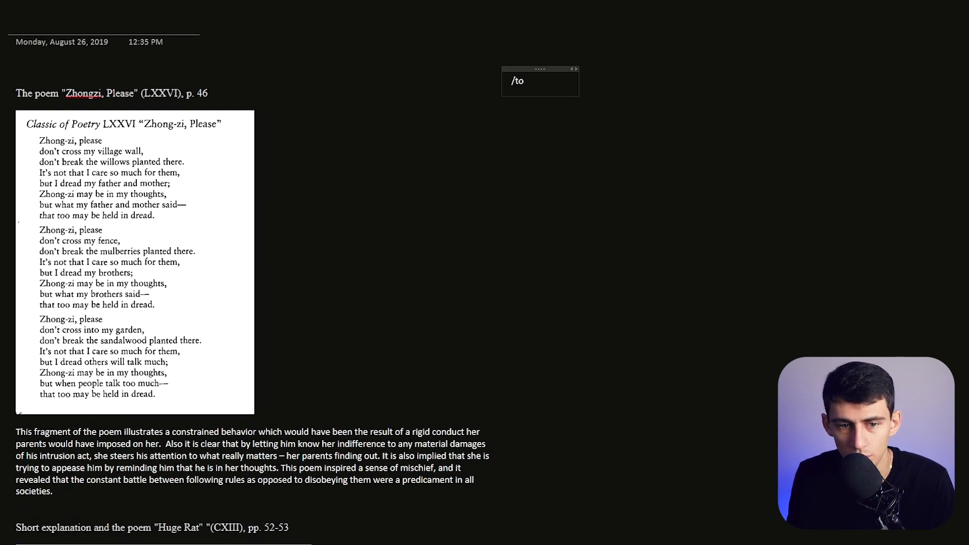
pyautogui.scroll(-9, 252, 272)
pyautogui.scroll(5, 446, 150)
pyautogui.scroll(-5, 445, 150)
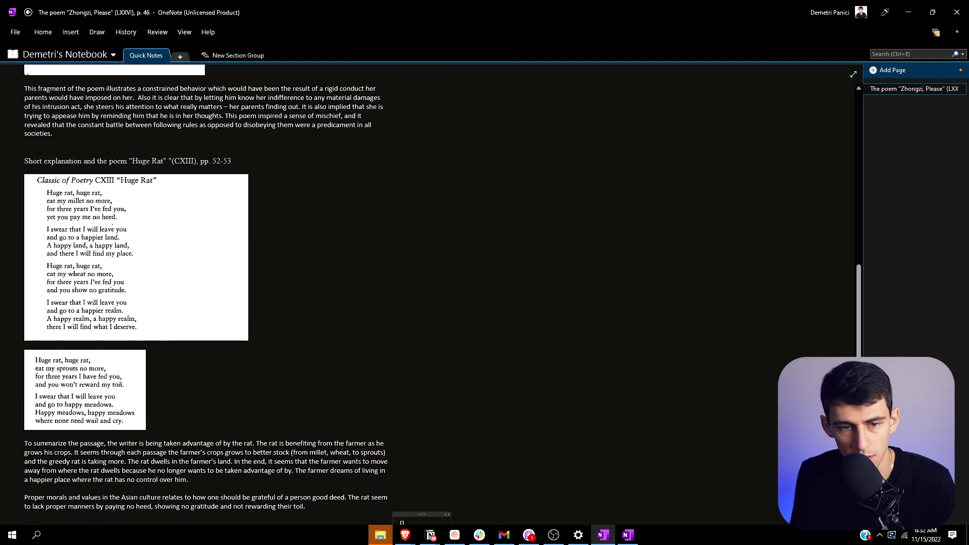
pyautogui.scroll(5, 446, 150)
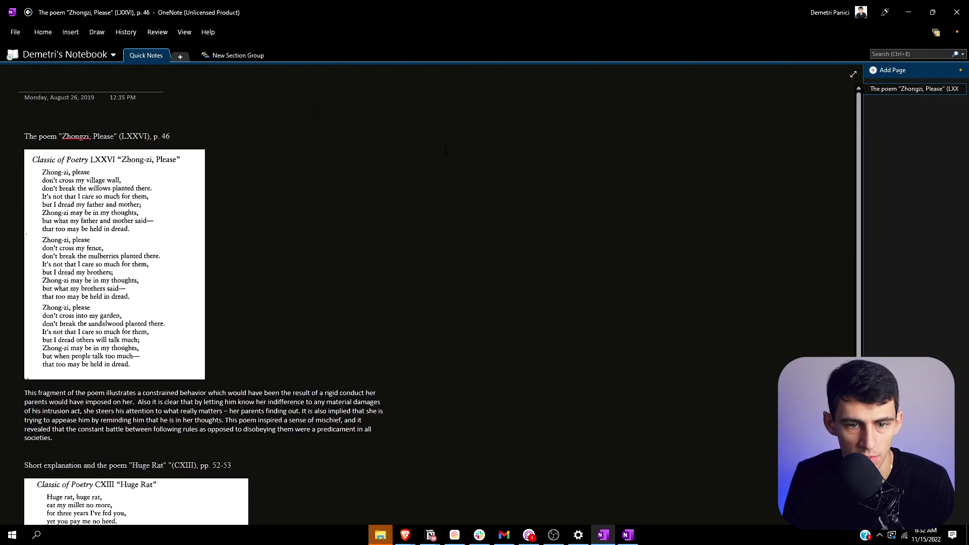
# Step: Set the ribbon to always show all commands
pyautogui.click(70, 32)
pyautogui.click(960, 81)
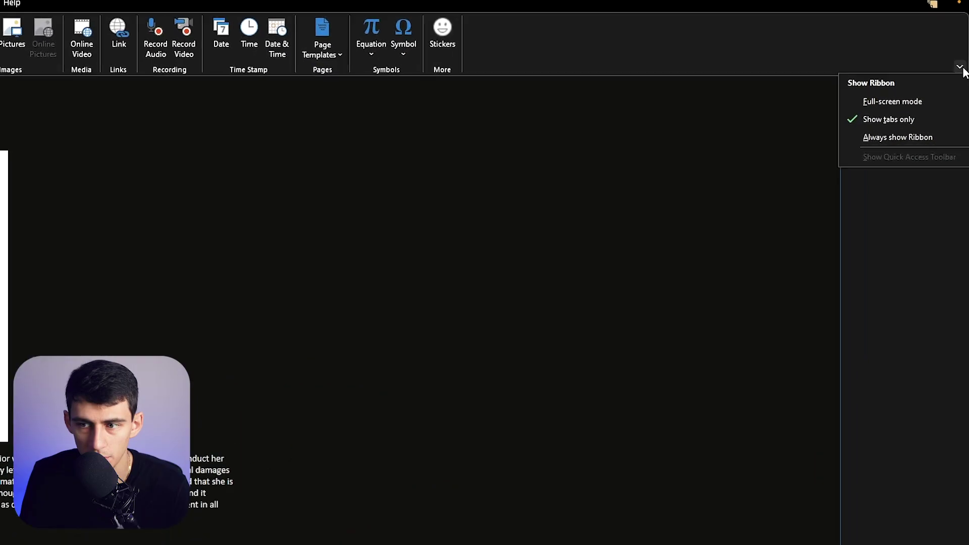
pyautogui.click(919, 137)
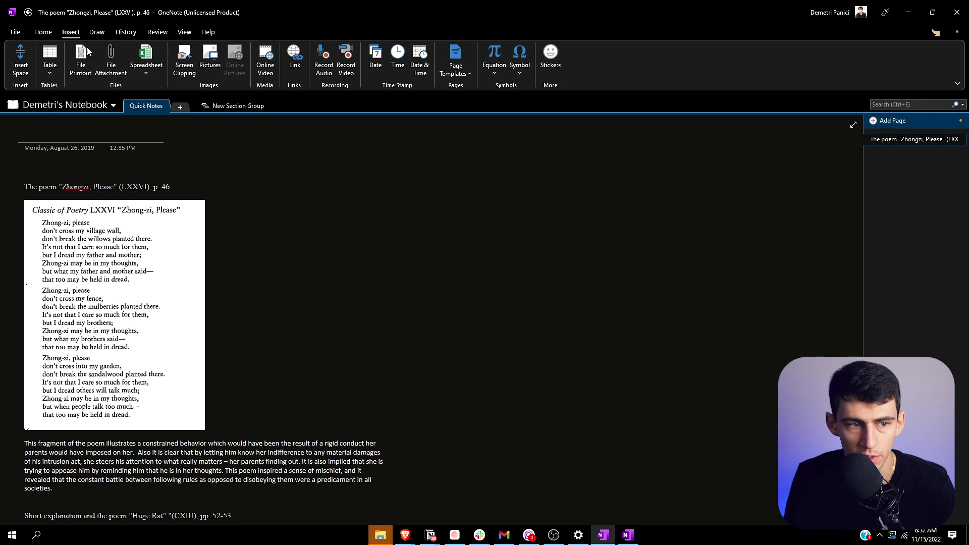
pyautogui.click(50, 35)
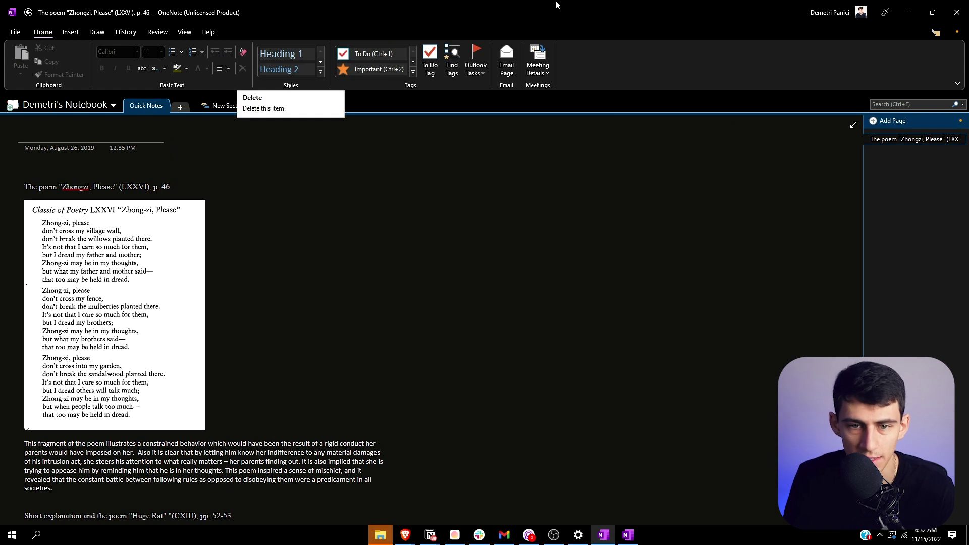
# Step: With the poem page in focus, browse the Review, View and Insert ribbon commands
pyautogui.scroll(-2, 424, 164)
pyautogui.scroll(2, 404, 151)
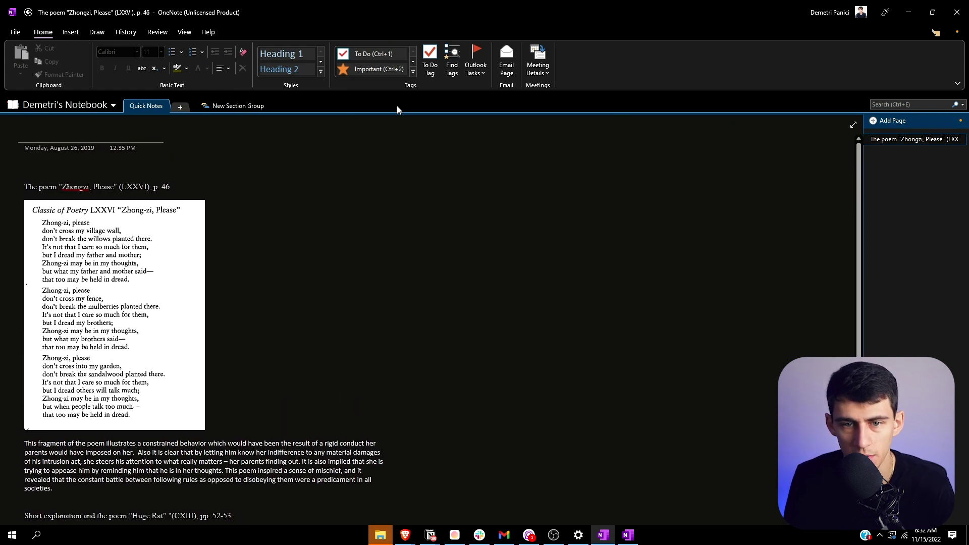
pyautogui.click(477, 159)
pyautogui.click(158, 33)
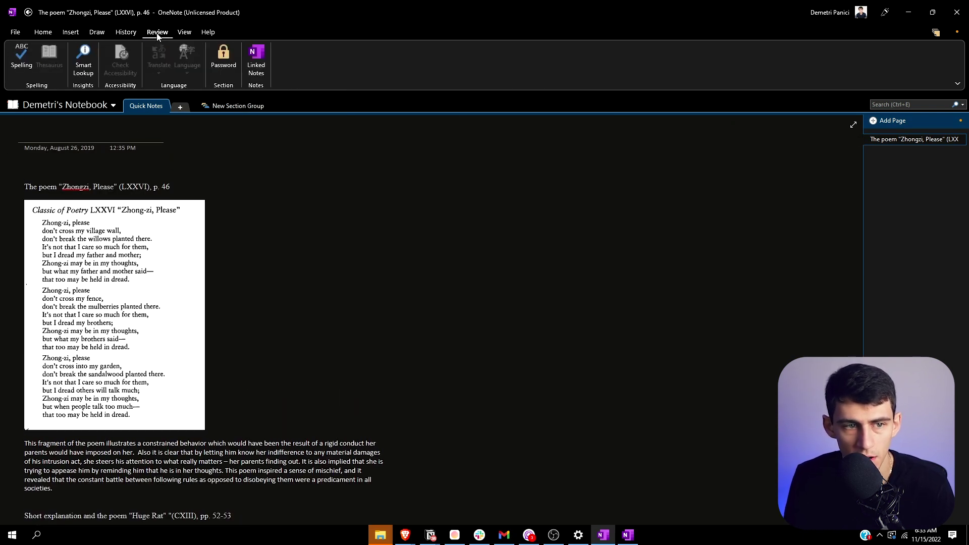
pyautogui.click(184, 32)
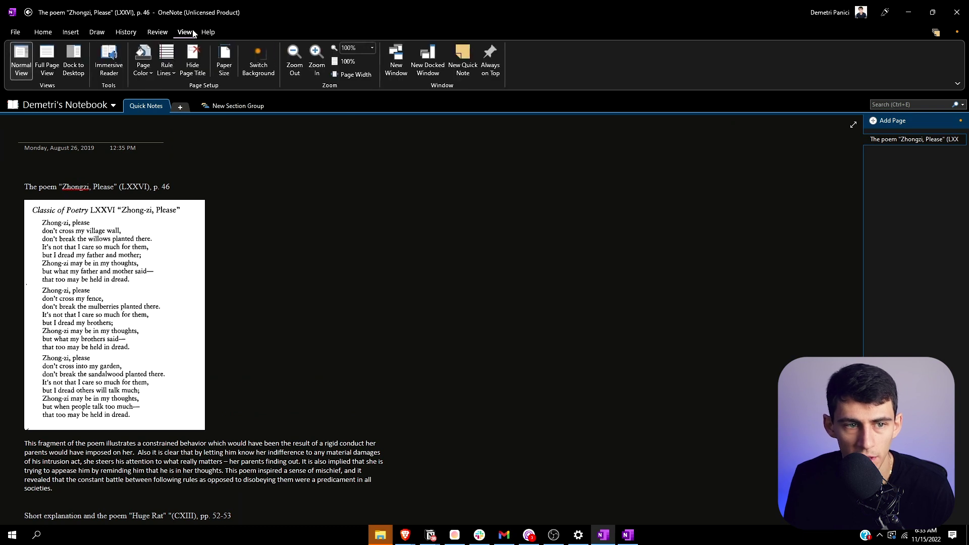
pyautogui.click(71, 32)
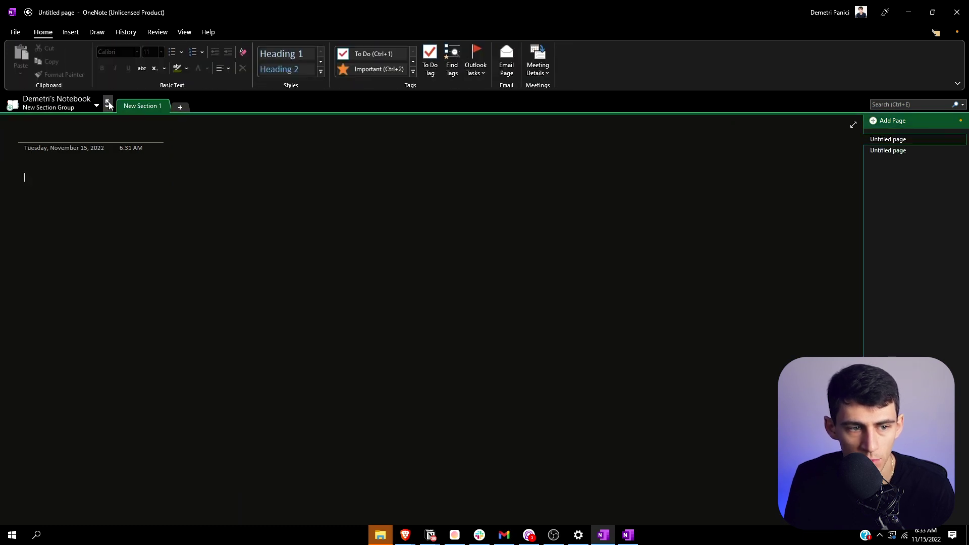
# Step: Check the notebook list without switching notebooks, then create a new section
pyautogui.click(65, 104)
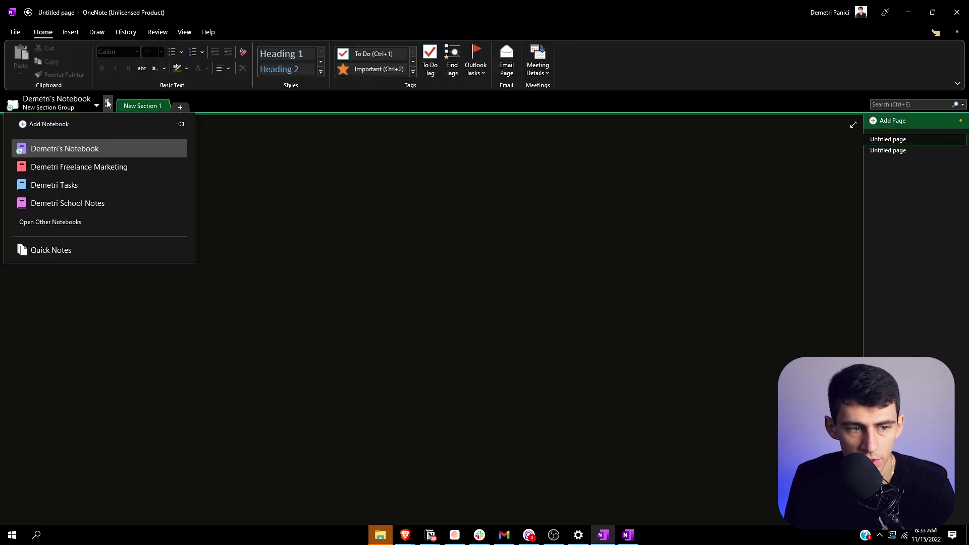
pyautogui.click(65, 147)
pyautogui.click(111, 110)
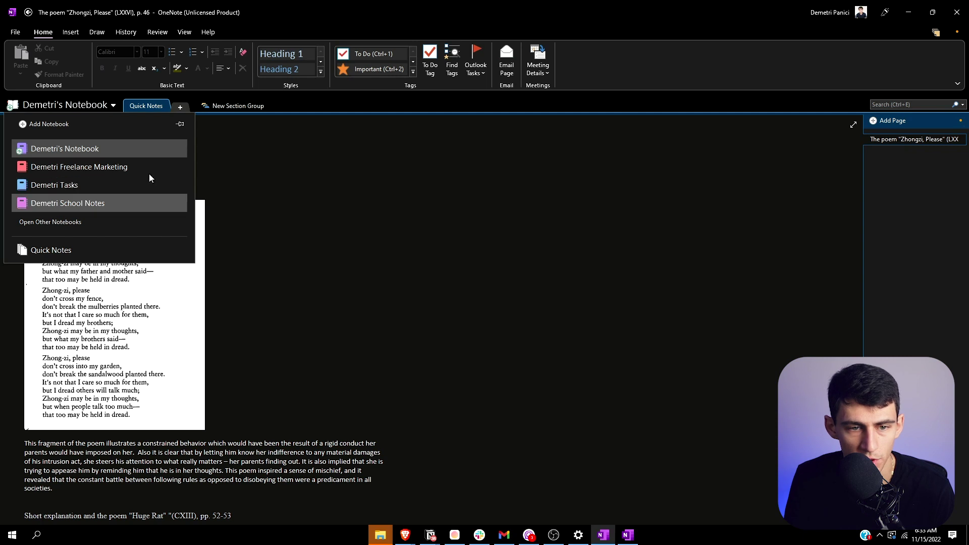
pyautogui.click(368, 145)
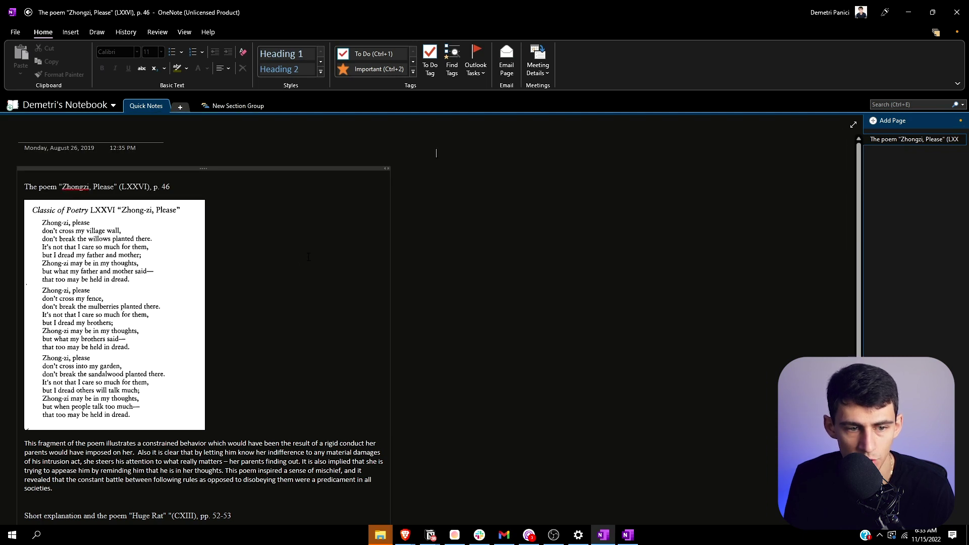
pyautogui.click(179, 108)
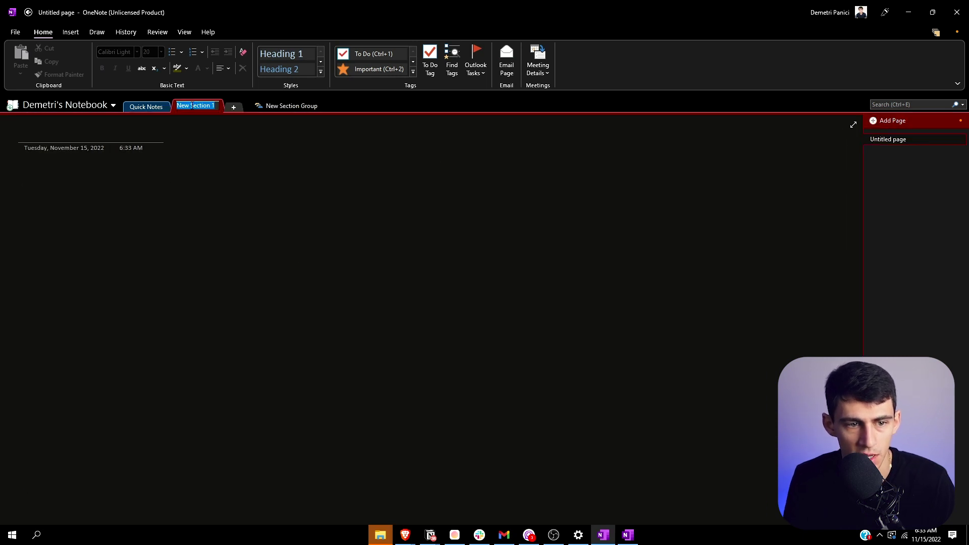
# Step: Rename the new section to Homework To Do's
pyautogui.press('BackSpace')
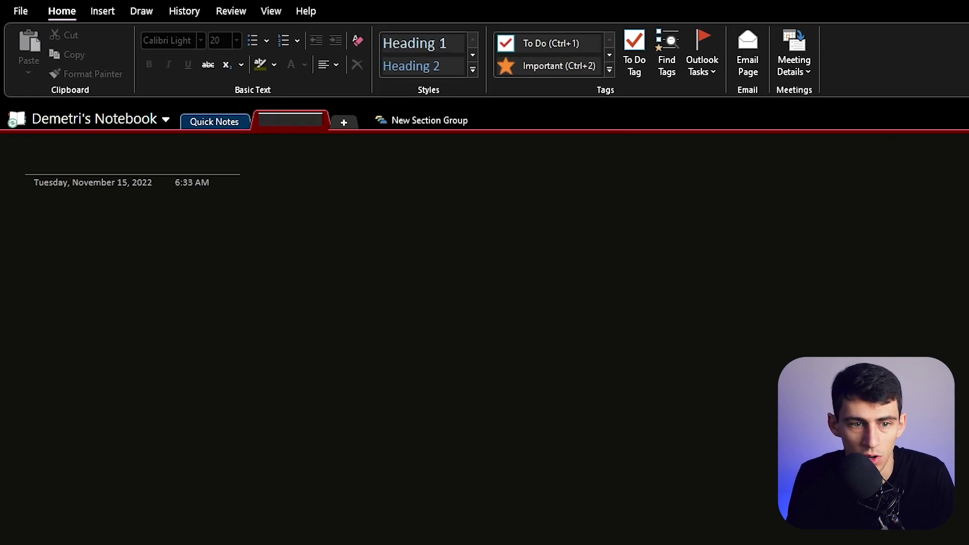
pyautogui.write("Homework To Do's")
pyautogui.press('Return')
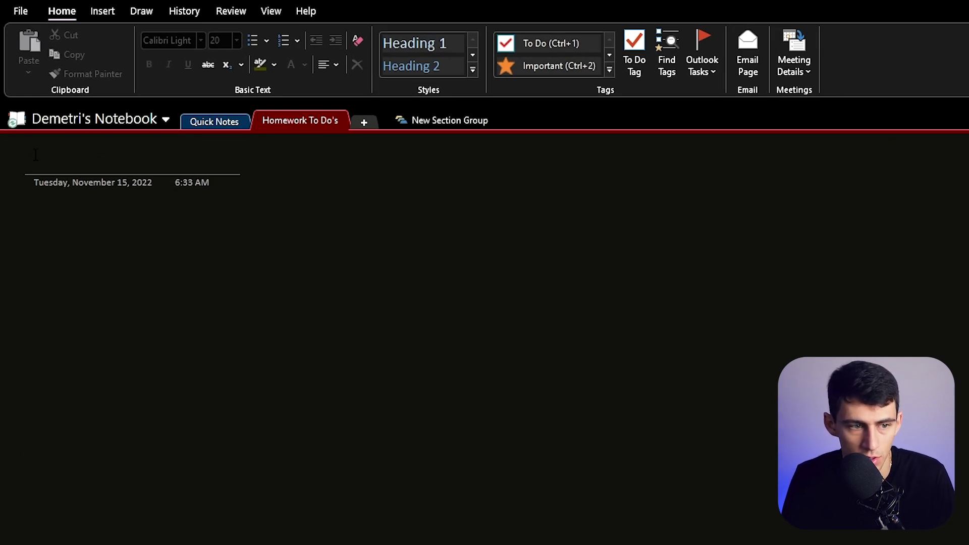
# Step: Title the first page Marketing and add a second page titled Finance
pyautogui.write('Marketing')
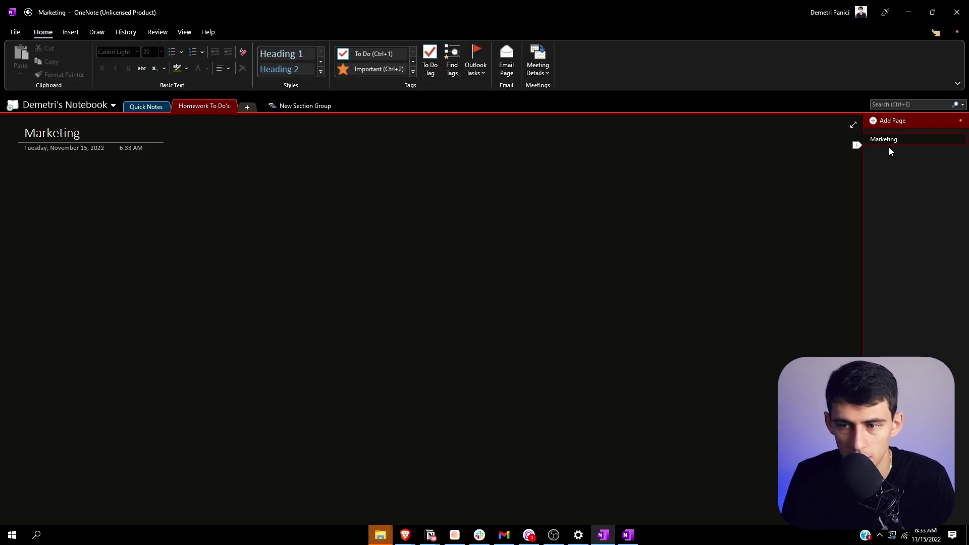
pyautogui.rightClick(883, 142)
pyautogui.click(843, 252)
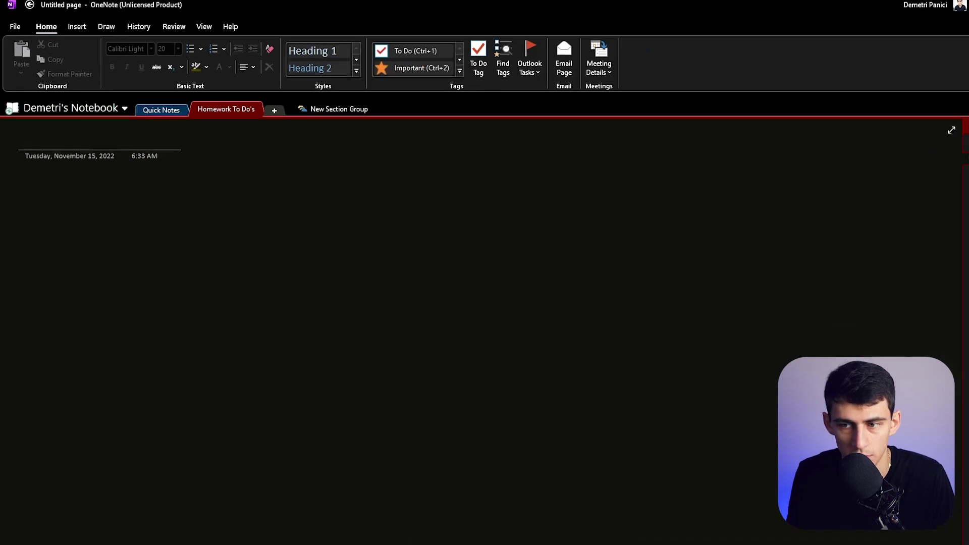
pyautogui.write('Finance')
pyautogui.press('Return')
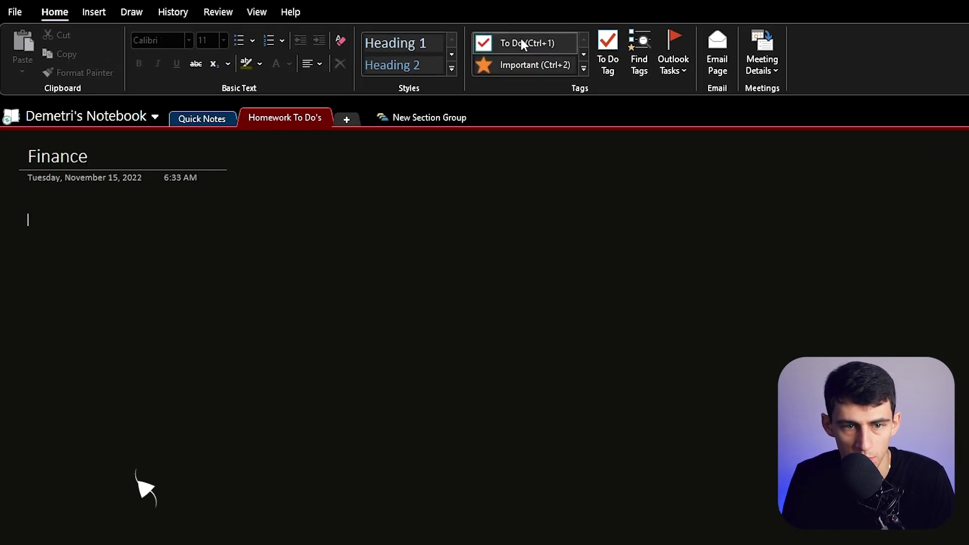
# Step: Create a five-item To Do checklist on the Finance page
pyautogui.click(407, 50)
pyautogui.write('Dfadsf')
pyautogui.press('Return')
pyautogui.write('Dlsfjals;dfs')
pyautogui.press('Return')
pyautogui.write('Dsf;a;fl')
pyautogui.press('Return')
pyautogui.write('Adlfja;sfj;sjf')
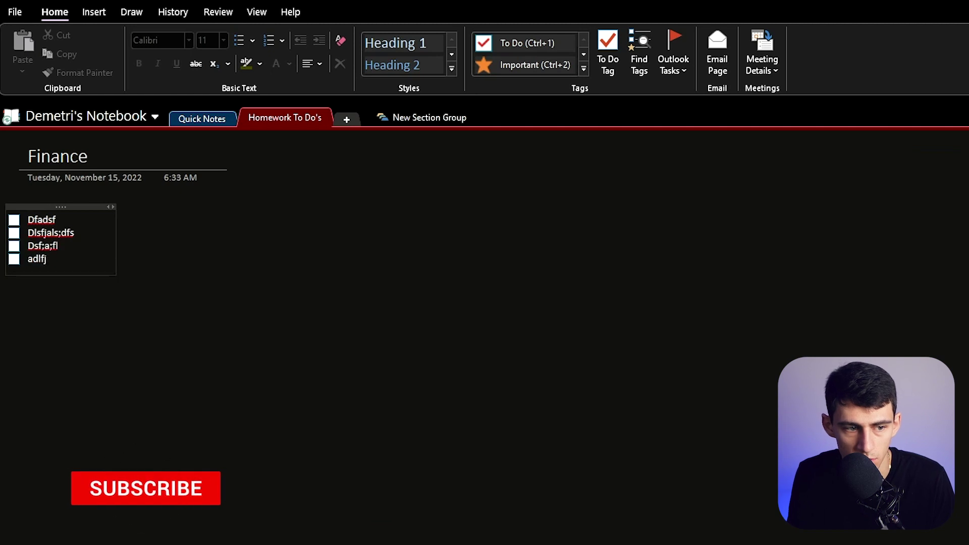
pyautogui.press('Return')
pyautogui.write('a;ldfj;af')
# Step: Paste two more copies of the checklist alongside it and add blank lines above the first
pyautogui.click(62, 207)
pyautogui.hotkey('ctrl', 'c')
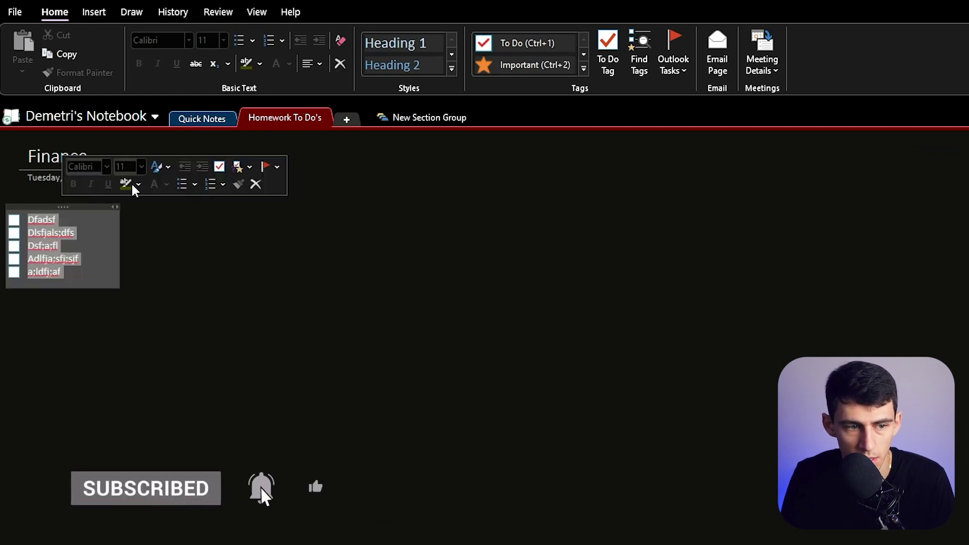
pyautogui.click(170, 213)
pyautogui.hotkey('ctrl', 'v')
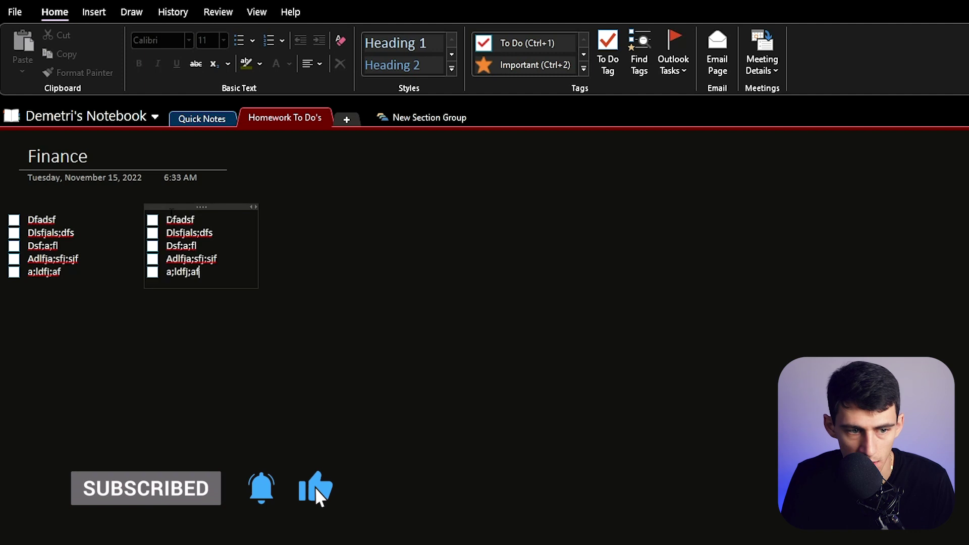
pyautogui.click(286, 213)
pyautogui.hotkey('ctrl', 'v')
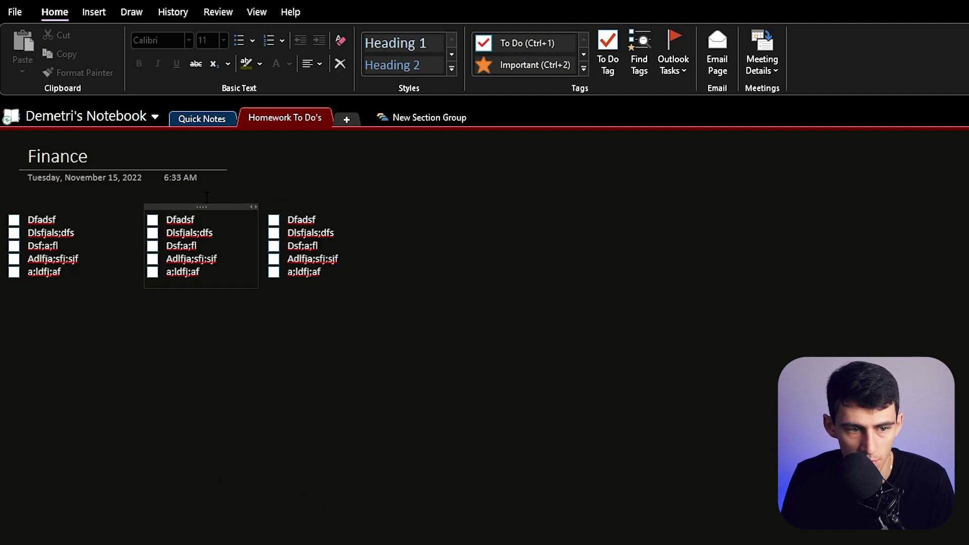
pyautogui.click(38, 196)
pyautogui.press('Return')
pyautogui.press('Return')
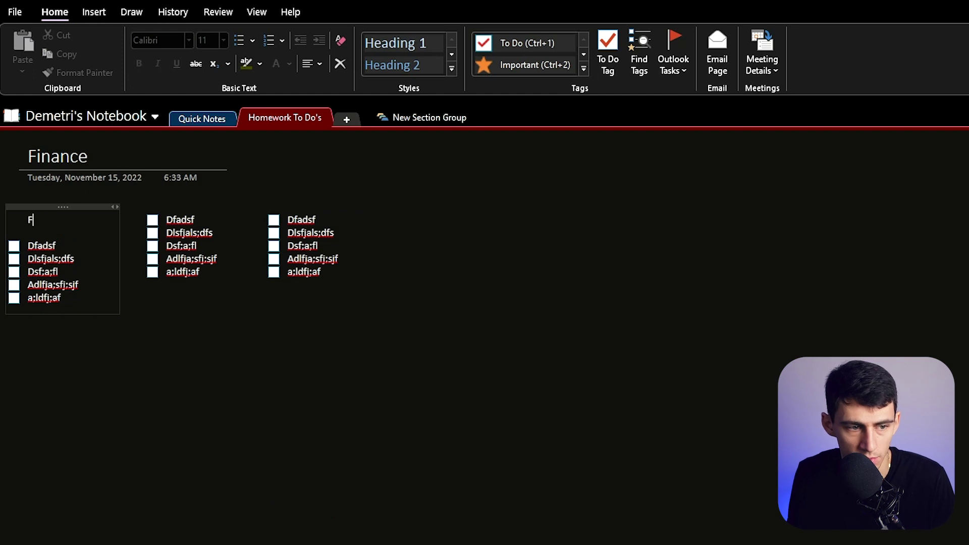
# Step: Add a MARKETING heading above the middle checklist
pyautogui.click(166, 219)
pyautogui.press('Return')
pyautogui.press('Return')
pyautogui.press('Up')
pyautogui.press('Up')
pyautogui.write('MARKETING')
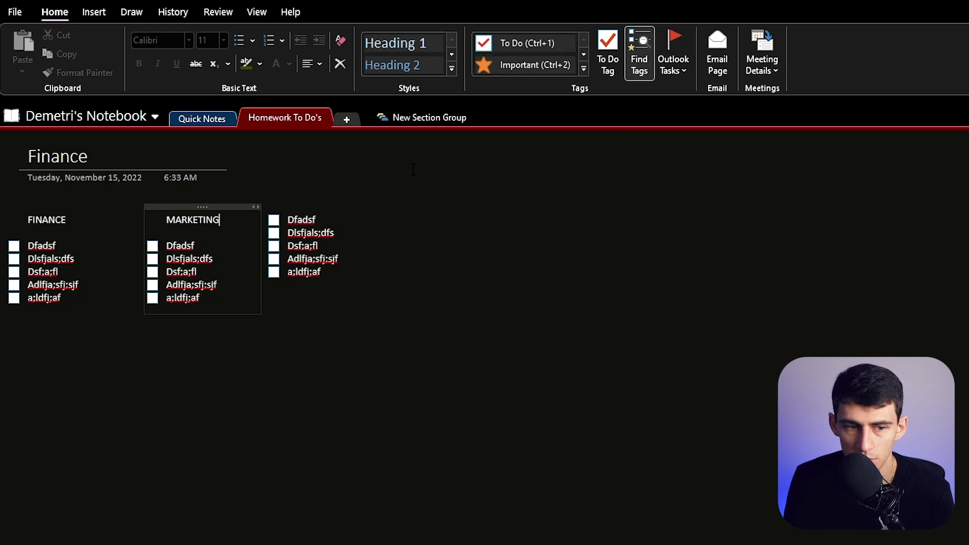
pyautogui.click(426, 231)
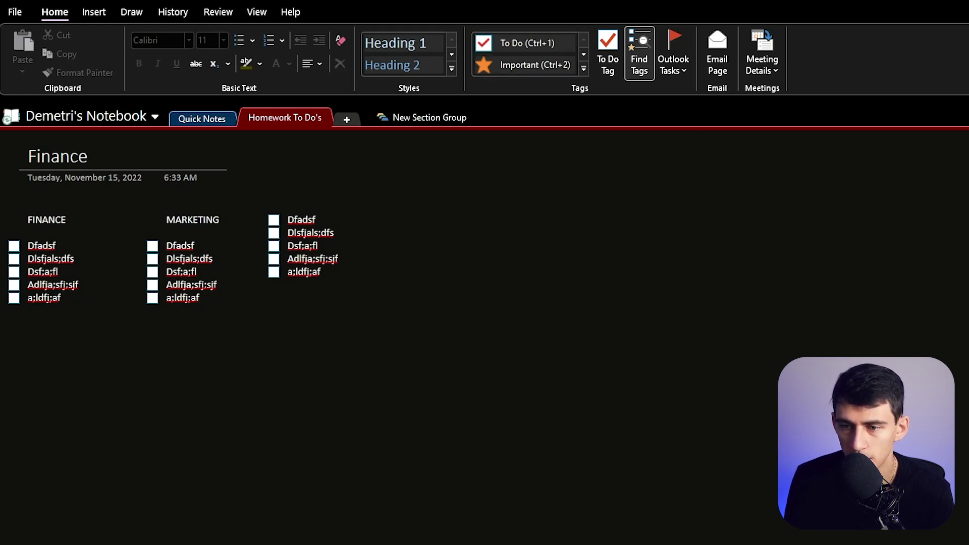
# Step: Look at the Outlook Tasks flag options without applying one, then view the Review tab
pyautogui.click(673, 56)
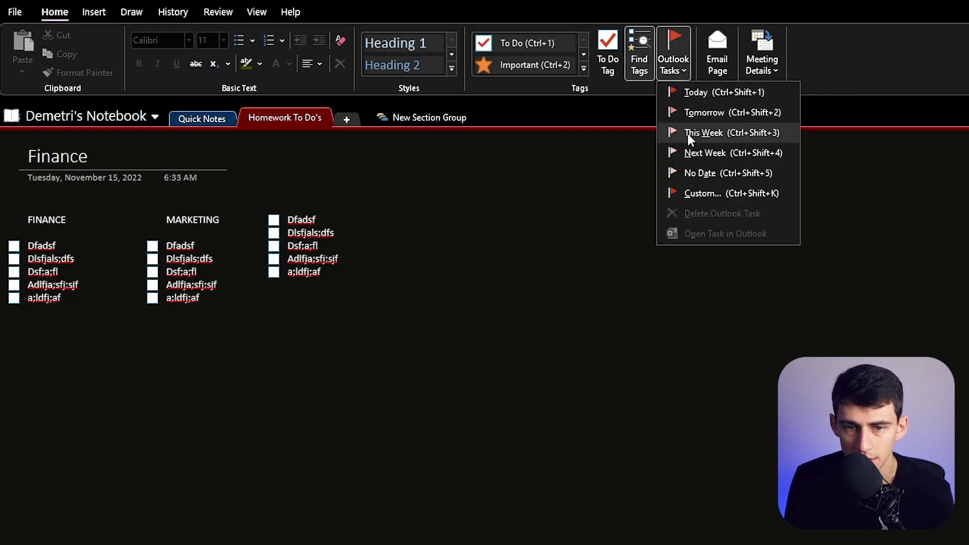
pyautogui.press('Escape')
pyautogui.click(219, 12)
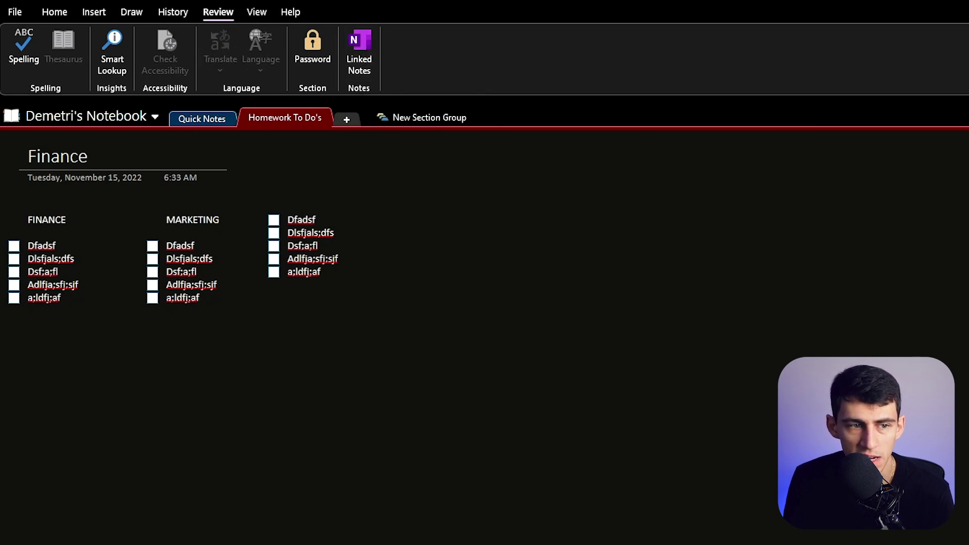
pyautogui.click(131, 11)
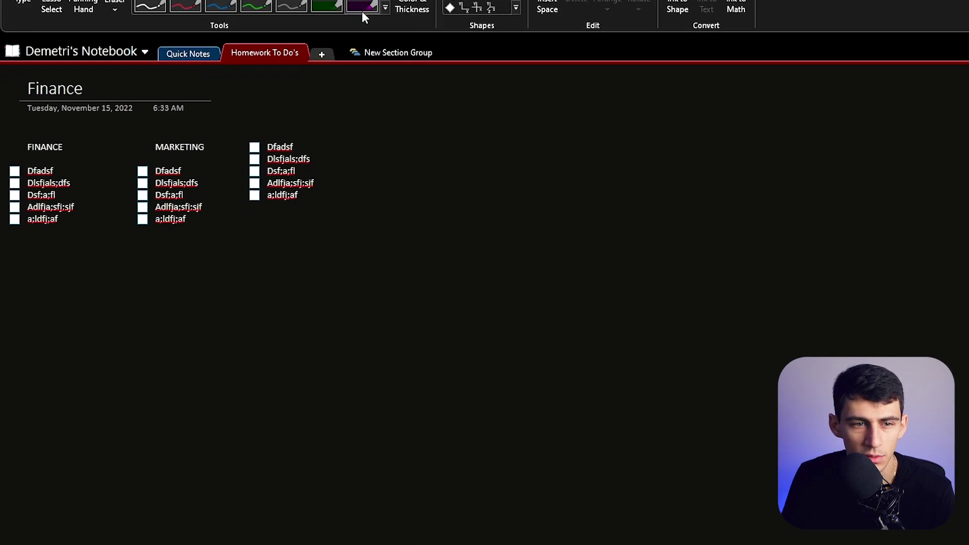
# Step: Write a freehand name in purple ink across the space below the checklists
pyautogui.moveTo(44, 270)
pyautogui.mouseDown()
pyautogui.moveTo(45, 304)
pyautogui.moveTo(116, 287)
pyautogui.moveTo(287, 296)
pyautogui.moveTo(396, 243)
pyautogui.moveTo(370, 249)
pyautogui.moveTo(433, 281)
pyautogui.moveTo(713, 267)
pyautogui.mouseUp()
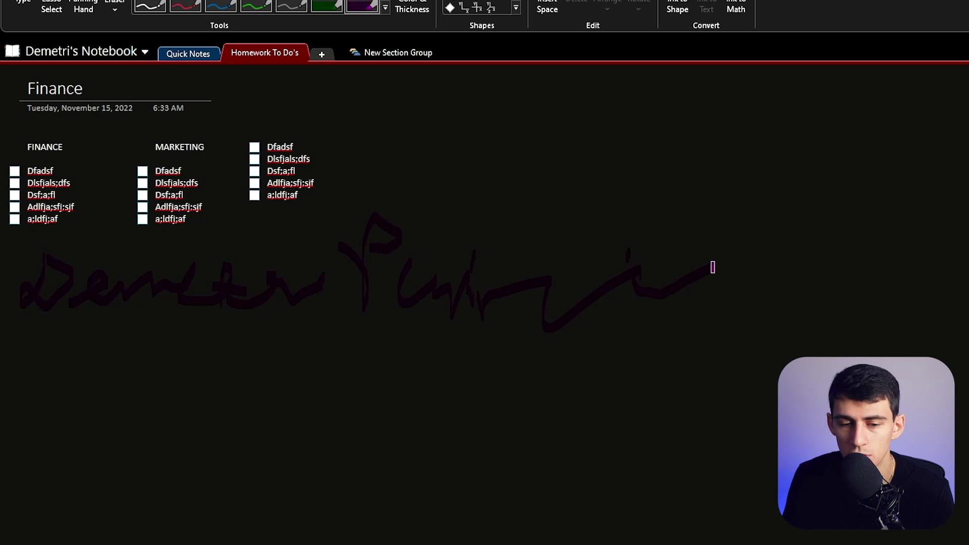